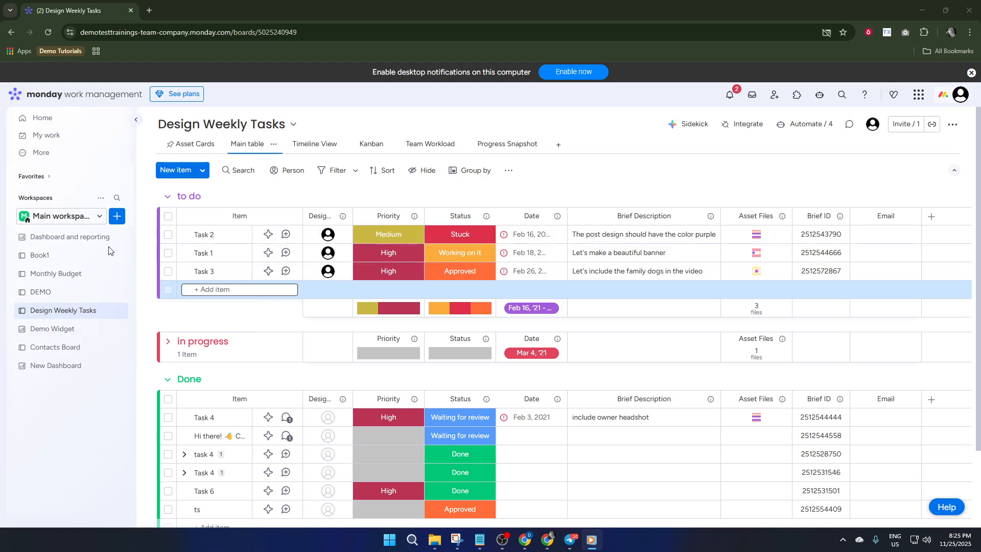
Step: Create a main-privacy board named New Board for managing items, and add a text column to its table
click(117, 215)
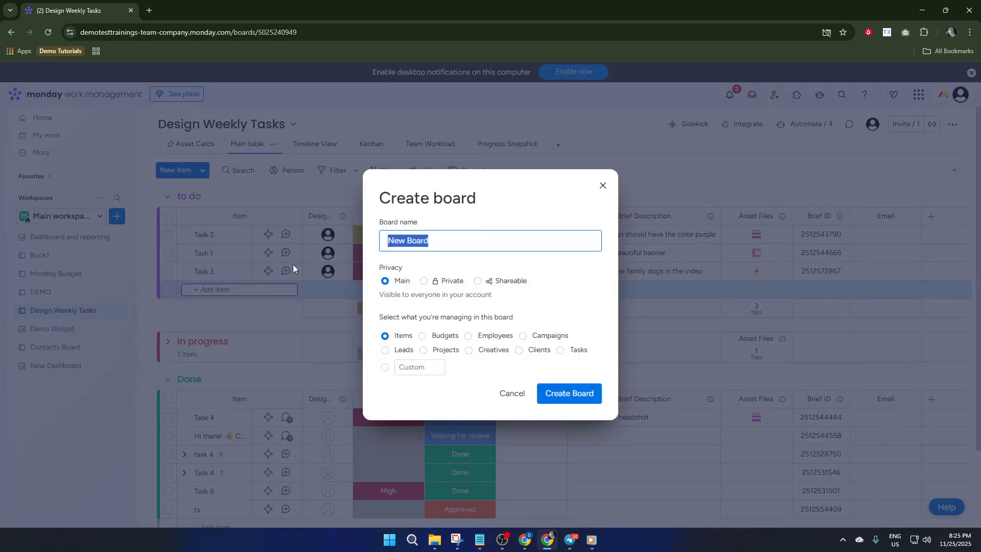
click(571, 391)
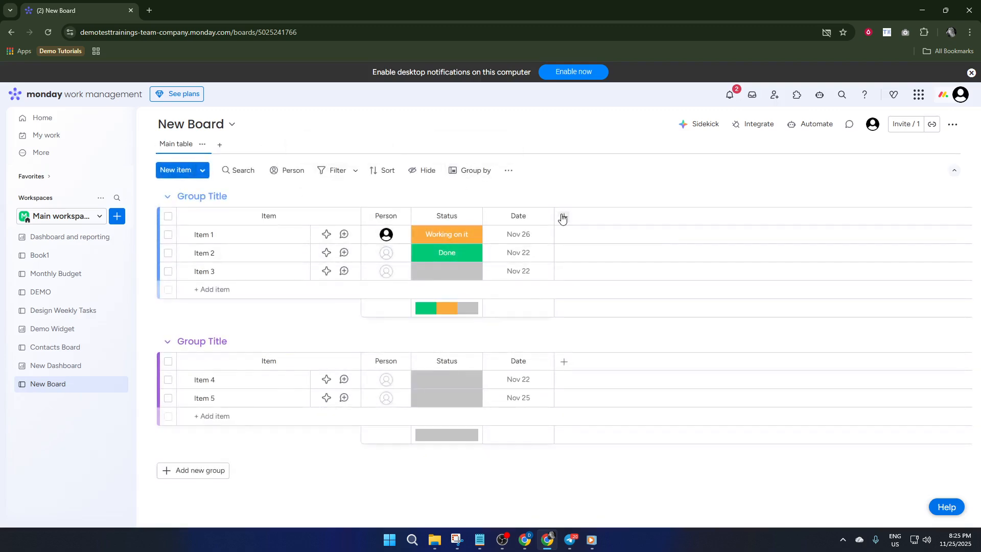
click(565, 218)
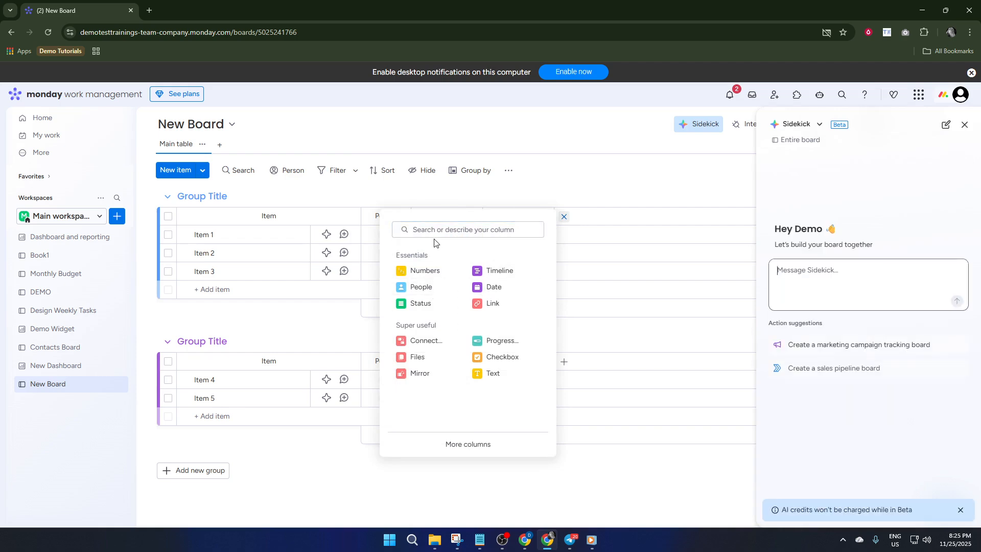
text(te)
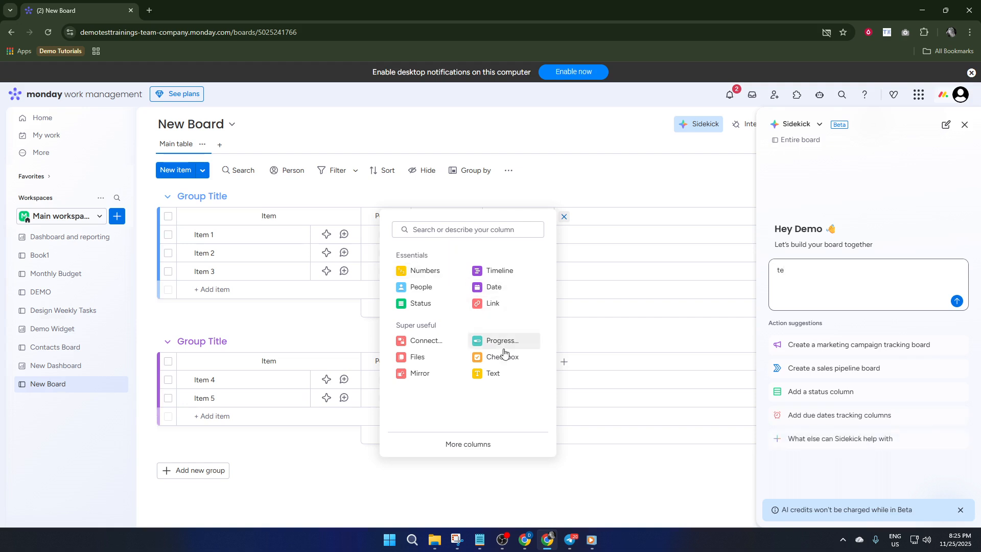
click(494, 373)
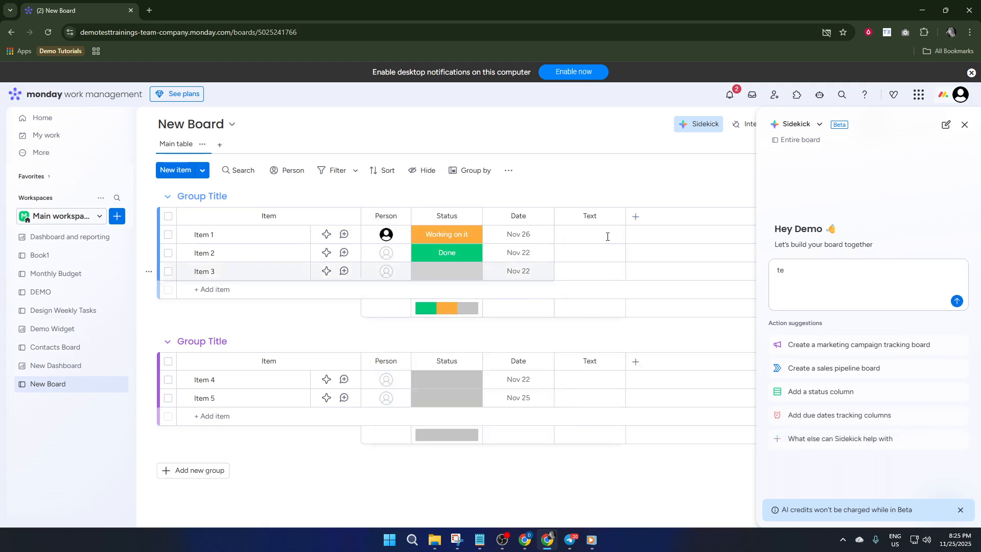
Step: Rename the new text column as Lead Capture
click(594, 216)
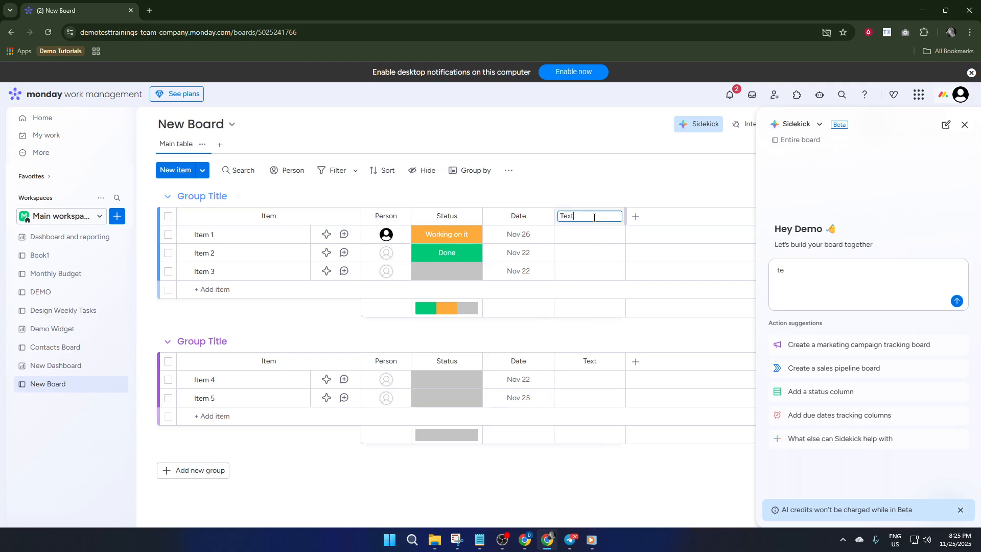
double_click(593, 217)
text(Lead Capture)
Step: Search the column types for "Survey" and add the suggested Survey Responses column to the board
click(635, 217)
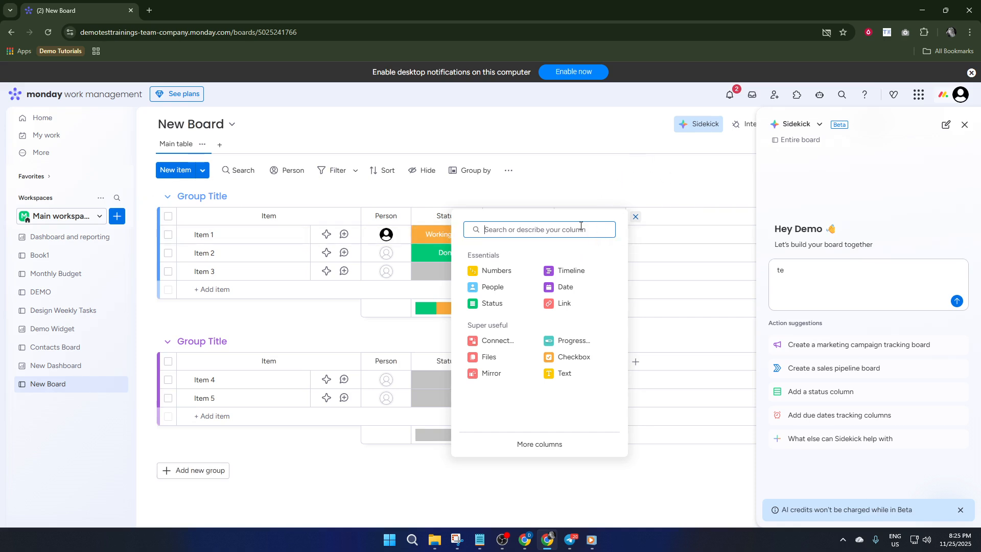
text(Sur)
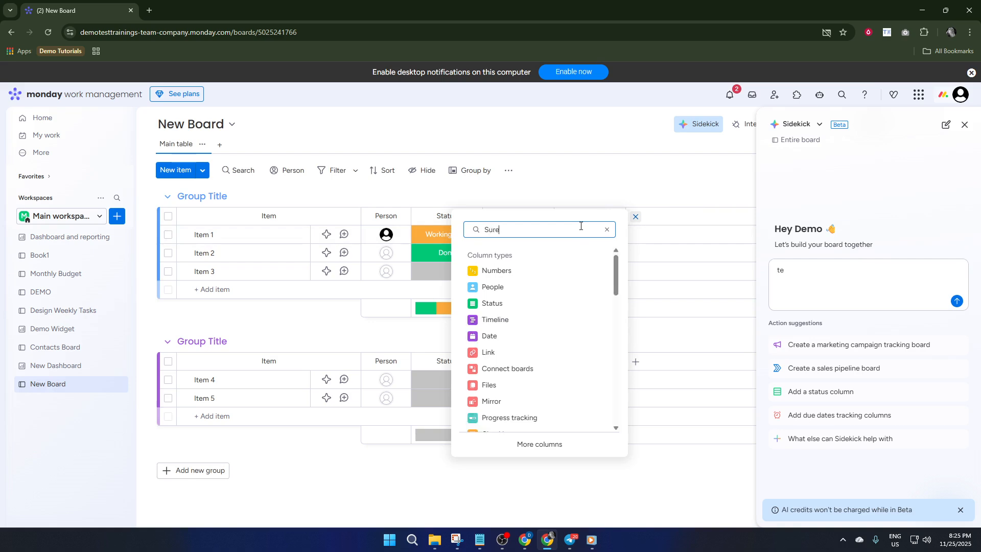
text(ey)
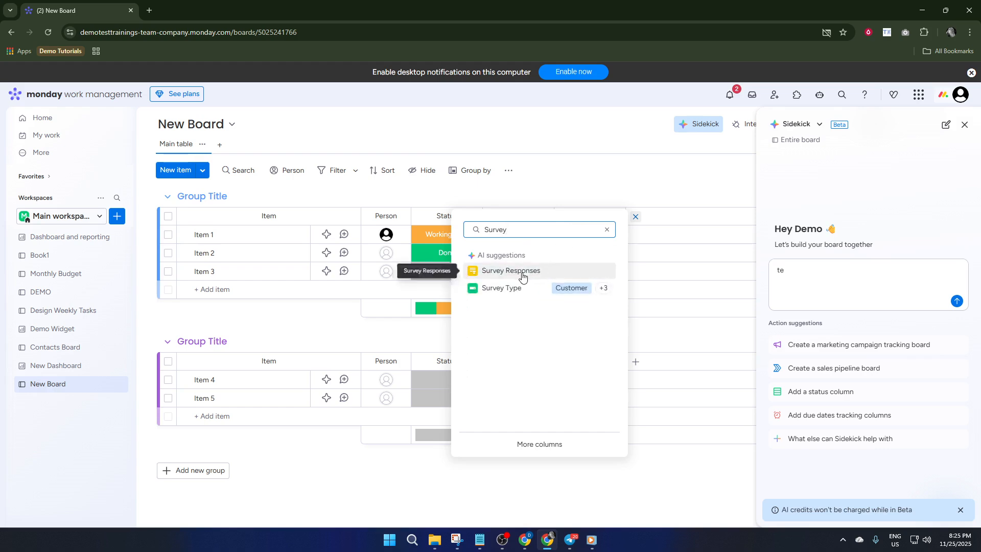
click(522, 276)
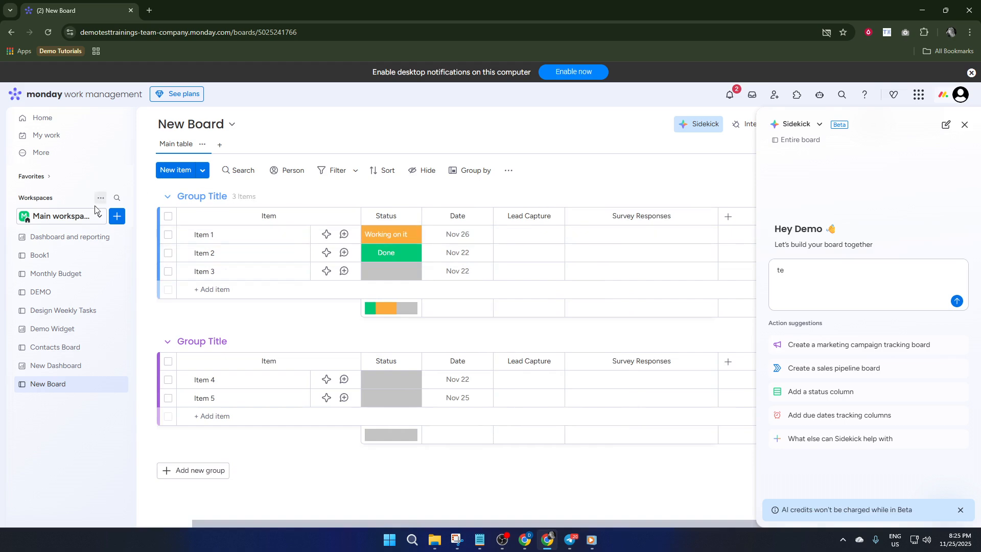
Step: Add a Form view to the board and close the Sidekick assistant
click(219, 145)
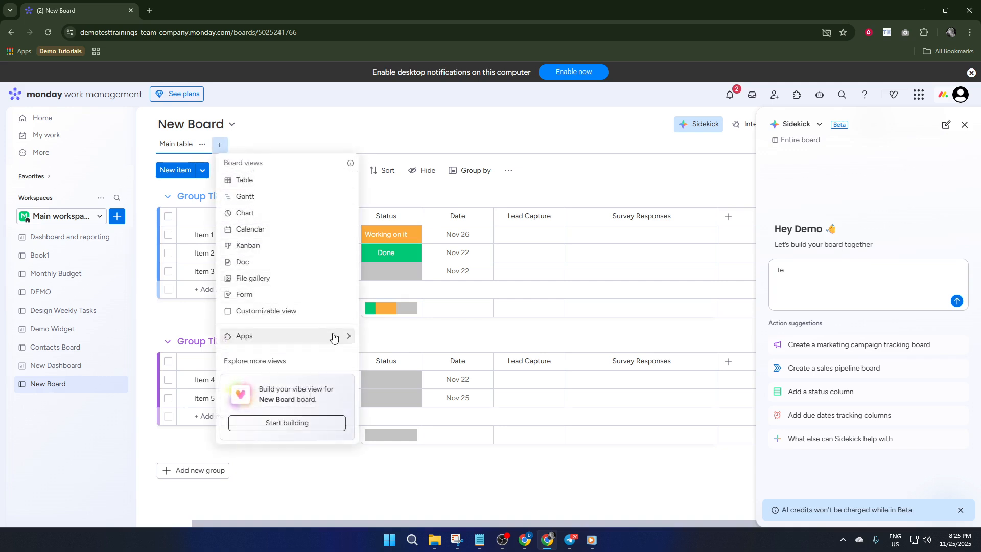
mouse_move(338, 338)
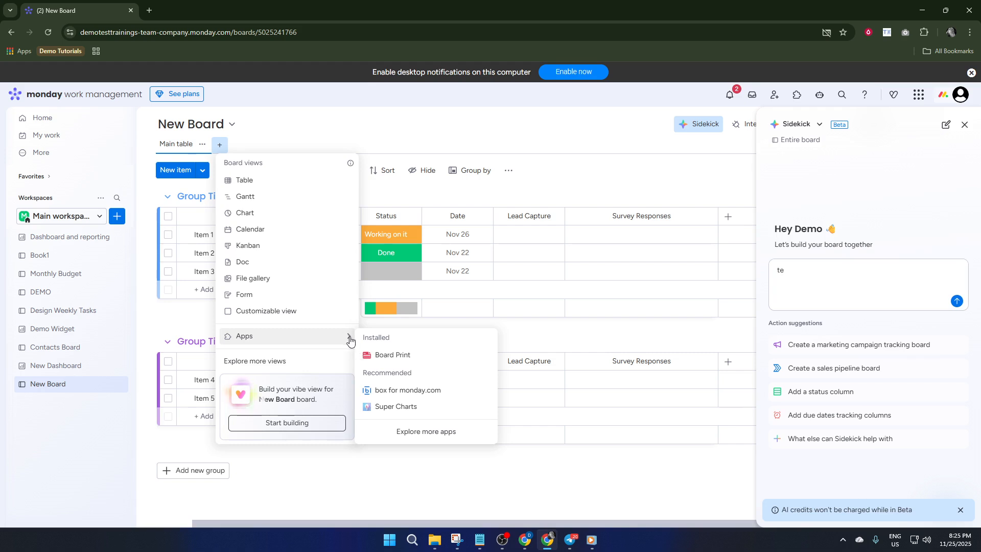
click(271, 302)
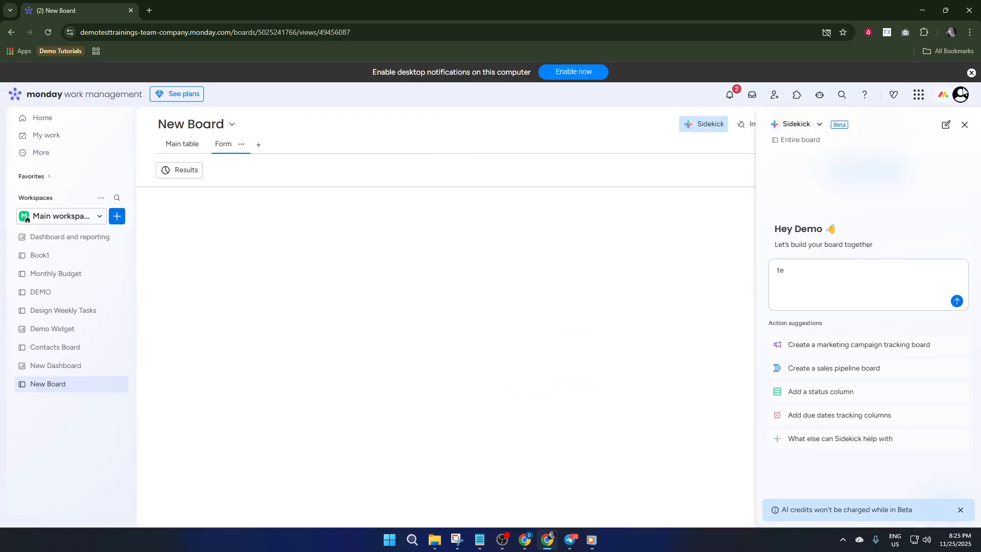
click(964, 126)
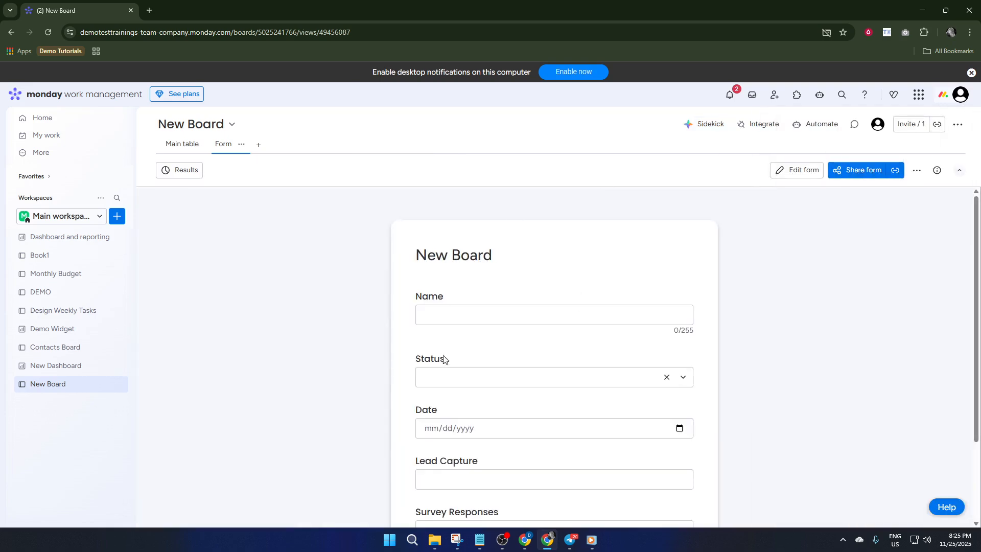
Step: Examine the form's generated fields, from Name and Status down to Lead Capture and Survey Responses
scroll(479, 318, down, 3)
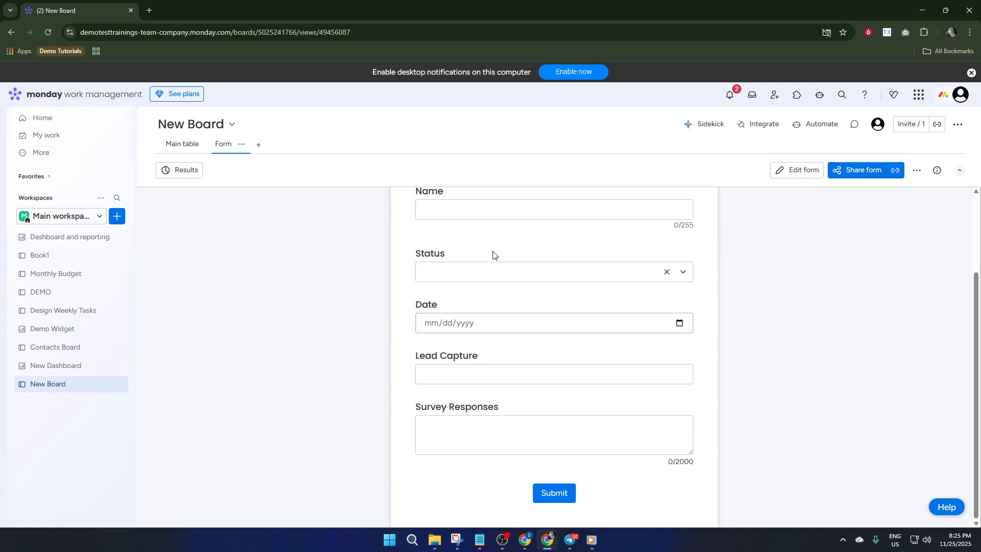
scroll(486, 390, up, 3)
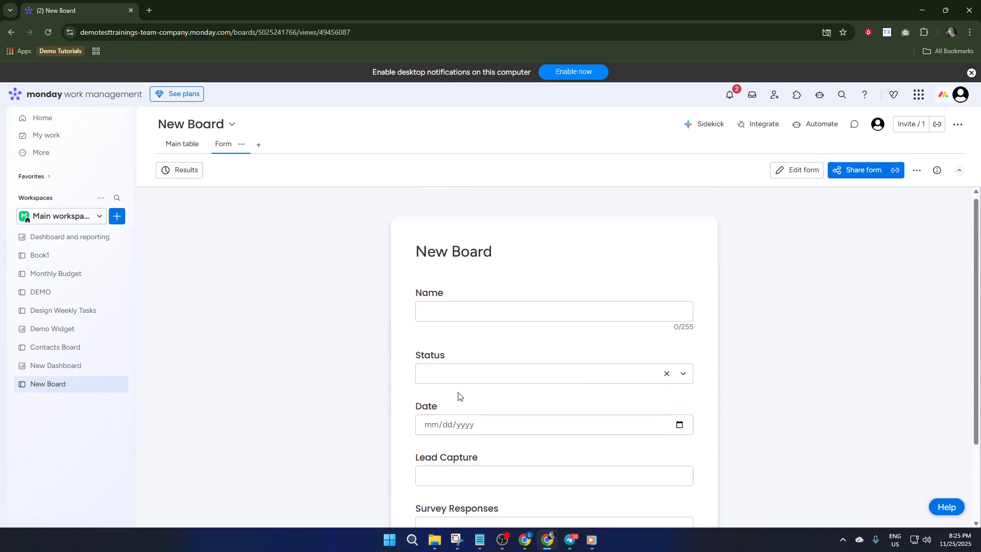
scroll(462, 401, down, 3)
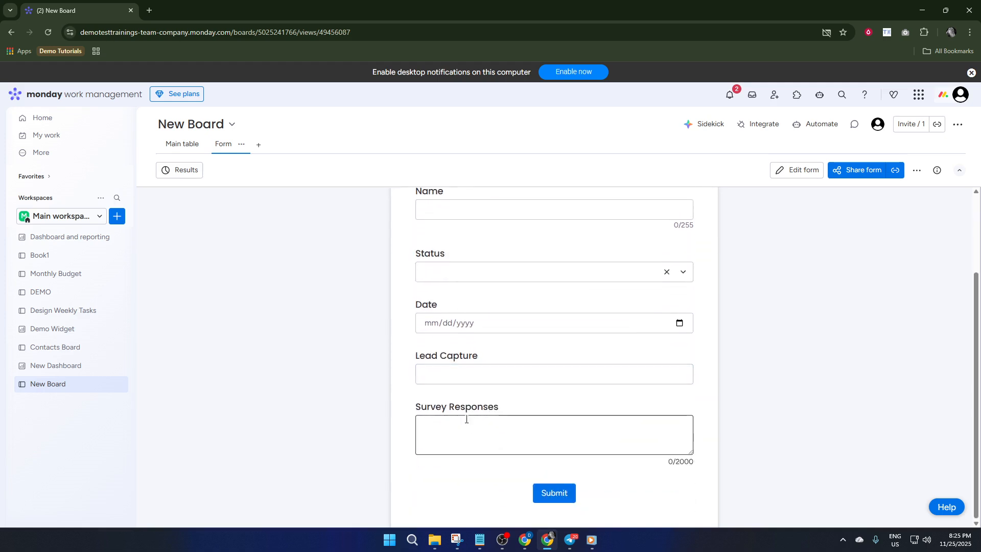
click(466, 423)
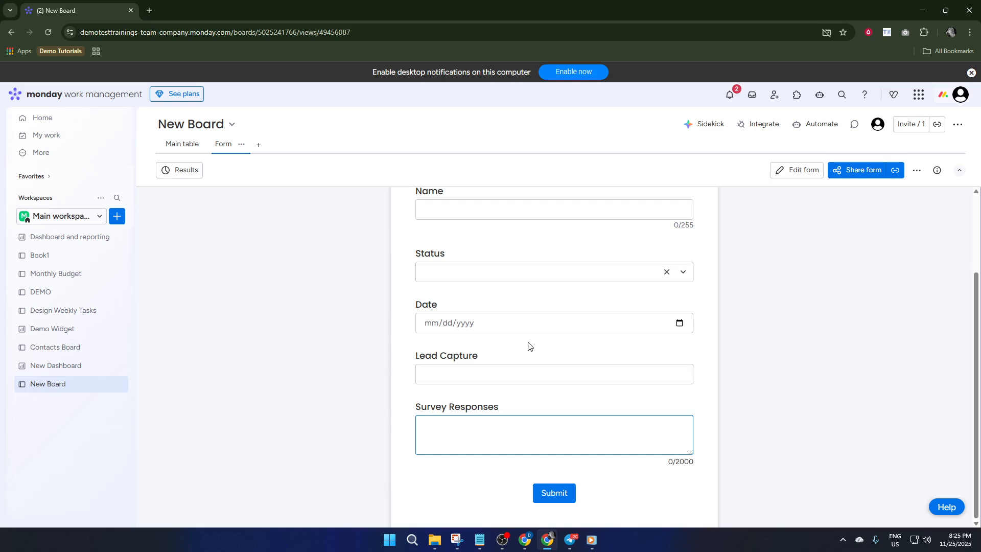
scroll(452, 372, up, 1)
scroll(452, 371, up, 1)
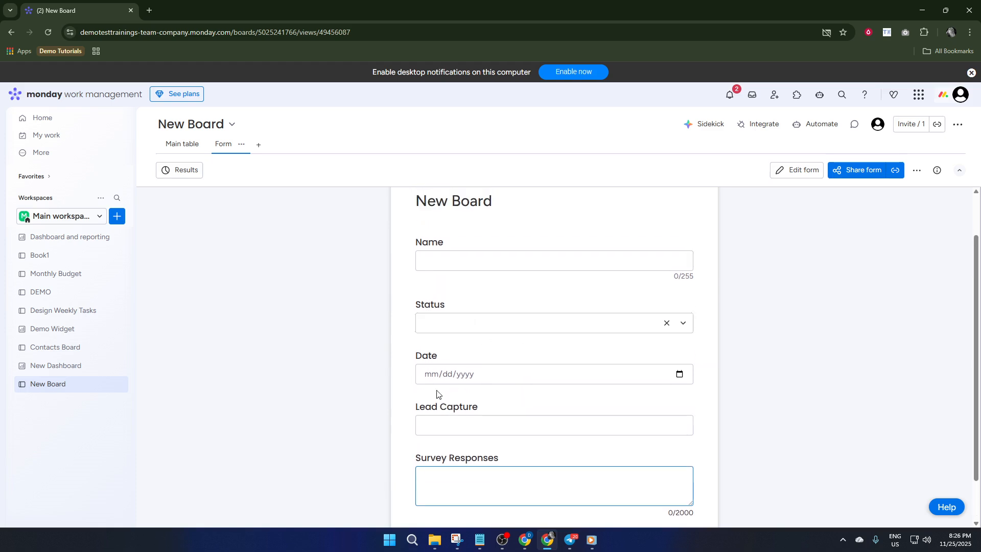
click(470, 260)
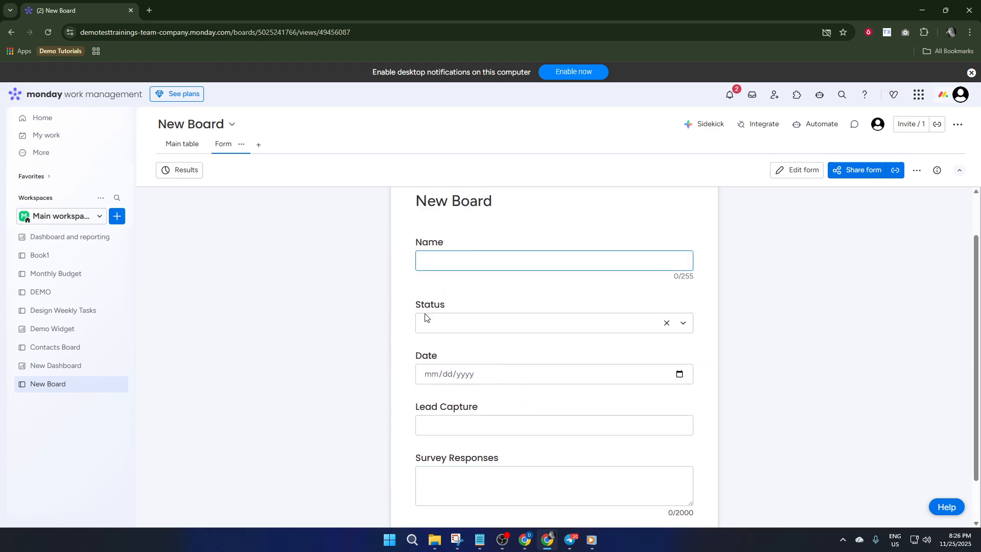
scroll(425, 316, down, 1)
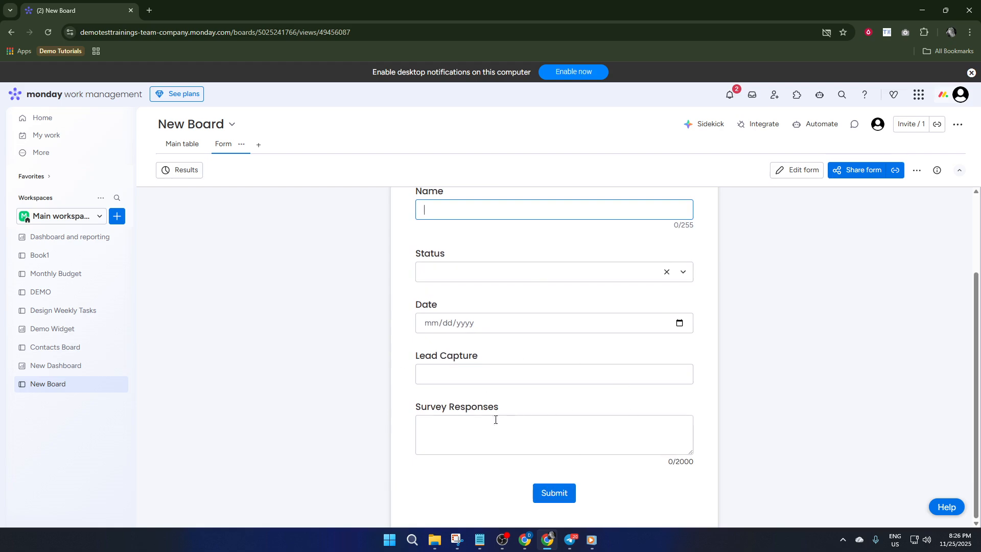
scroll(475, 367, up, 1)
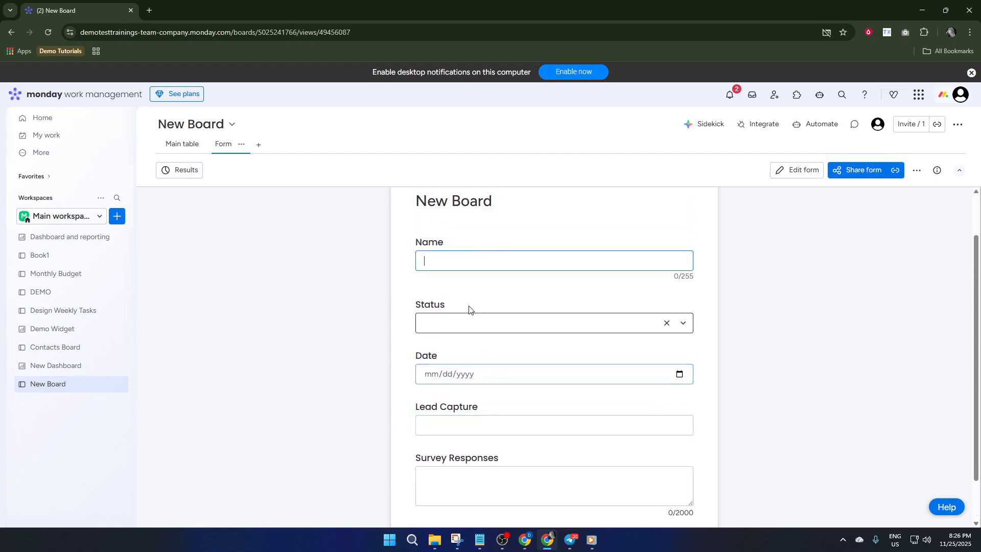
Step: Add an Email column after Survey Responses in the board's main table
click(181, 144)
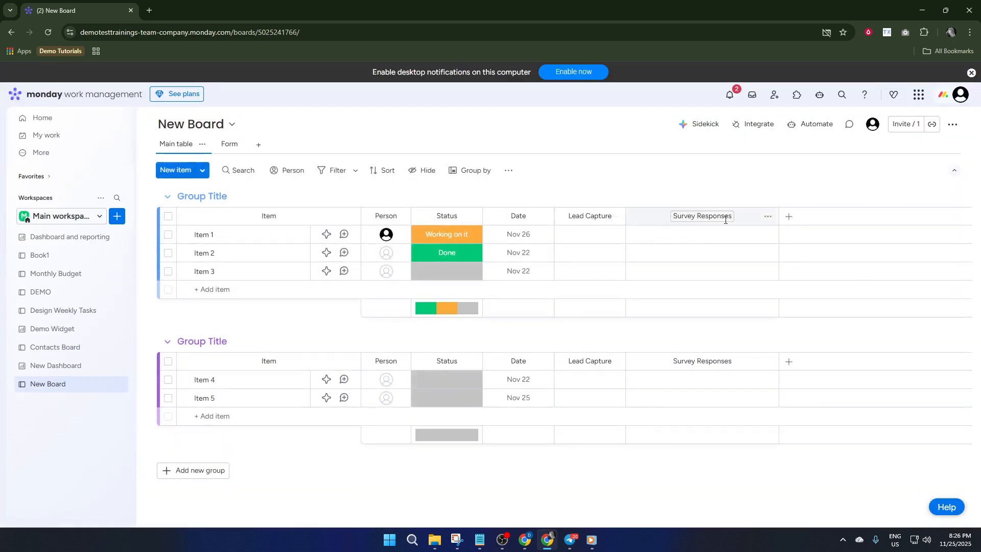
click(787, 221)
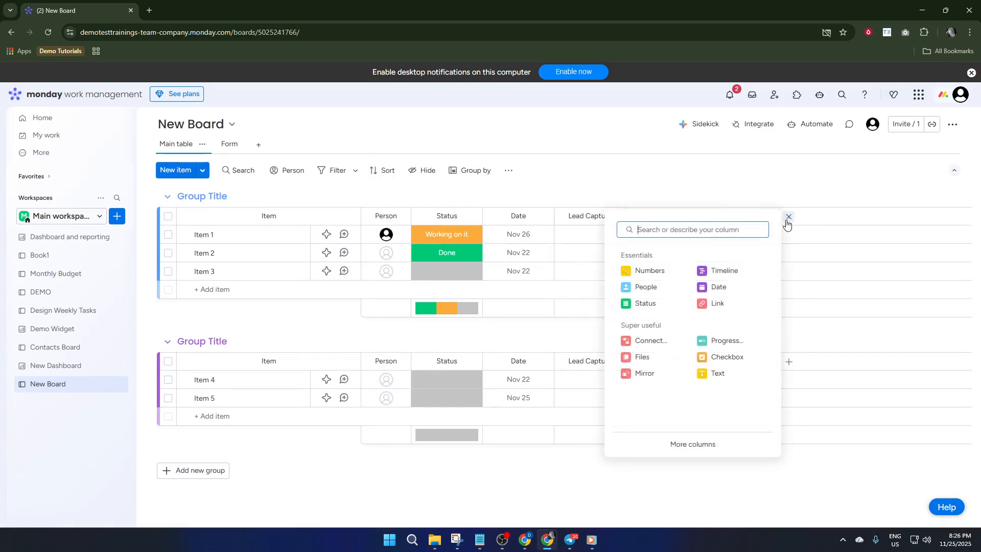
text(Email)
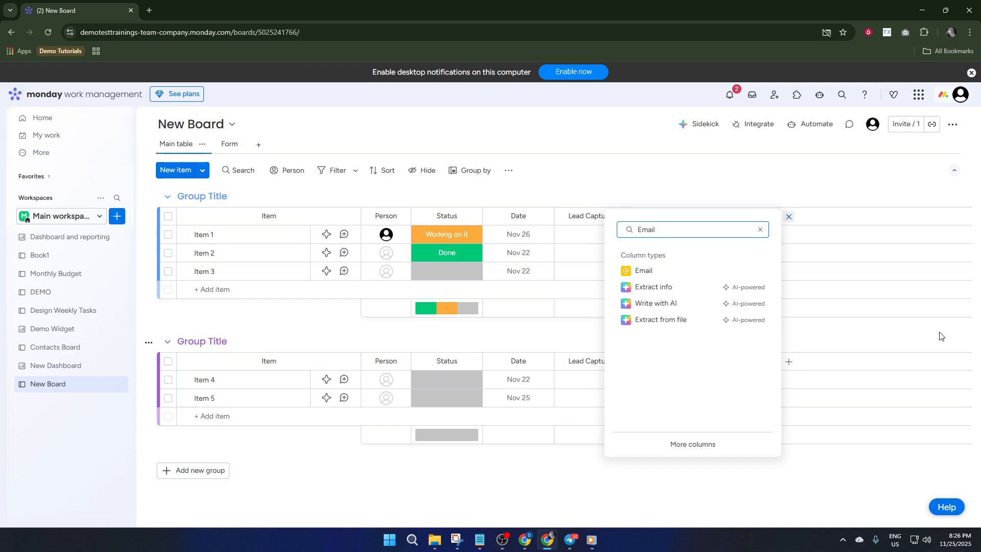
click(675, 277)
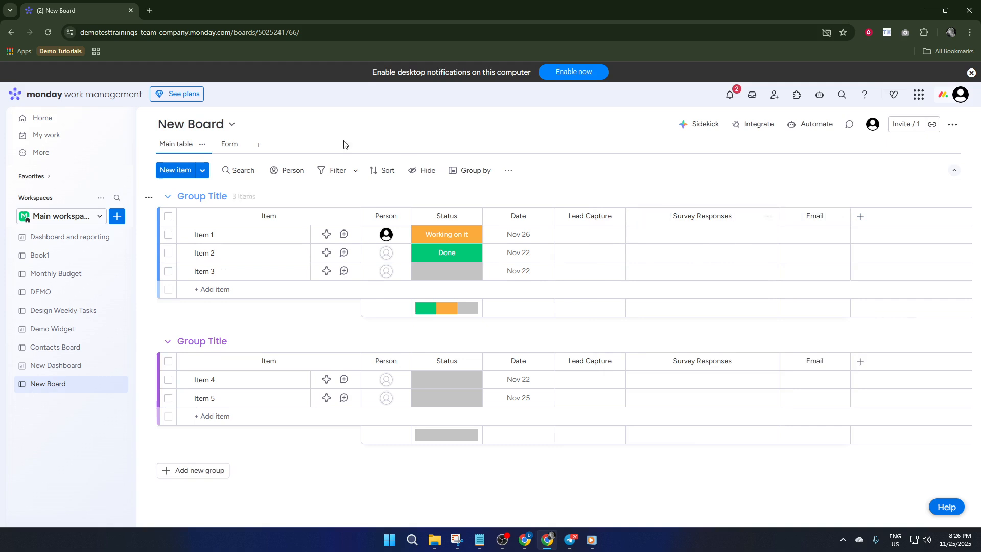
Step: Return to the board's form, check its fields, and open the form for editing
click(229, 145)
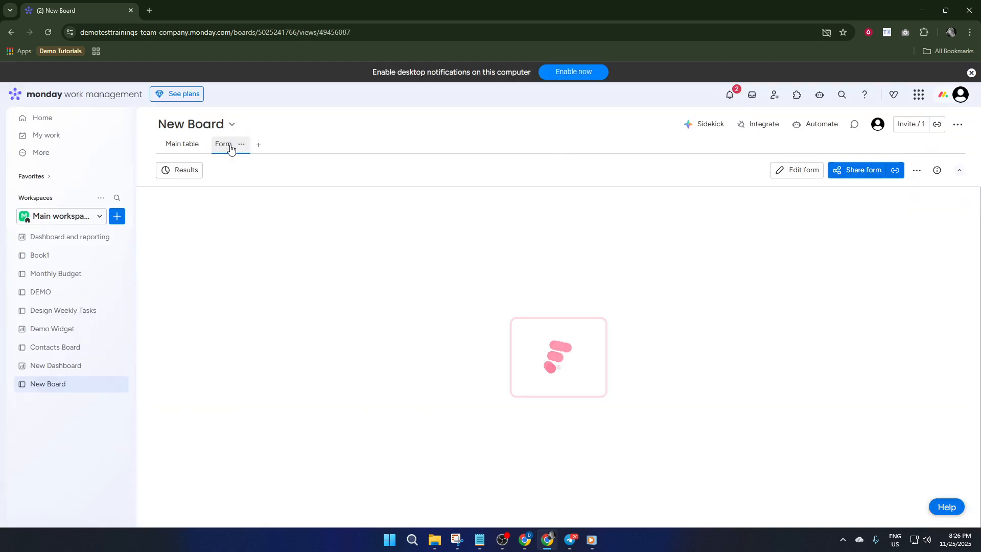
scroll(480, 265, down, 2)
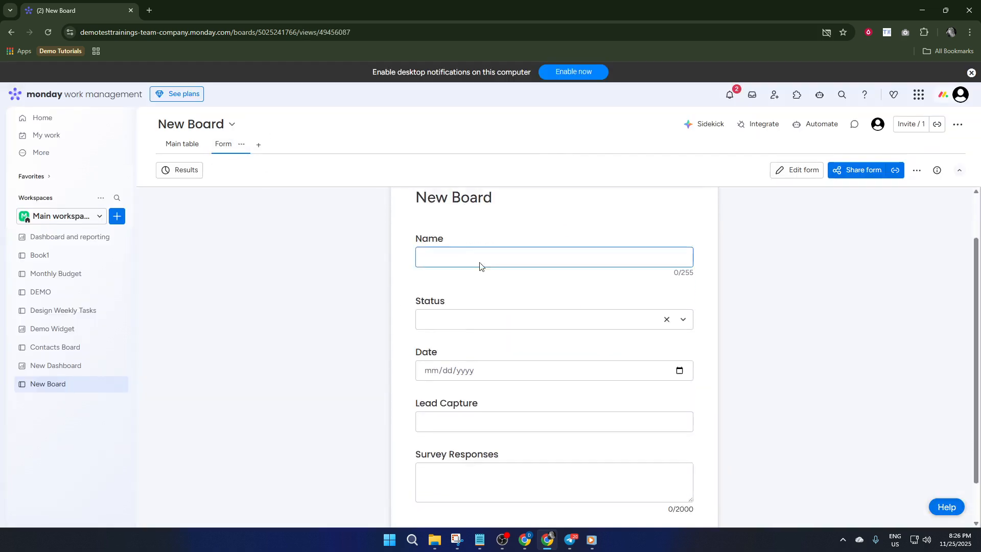
scroll(552, 310, up, 2)
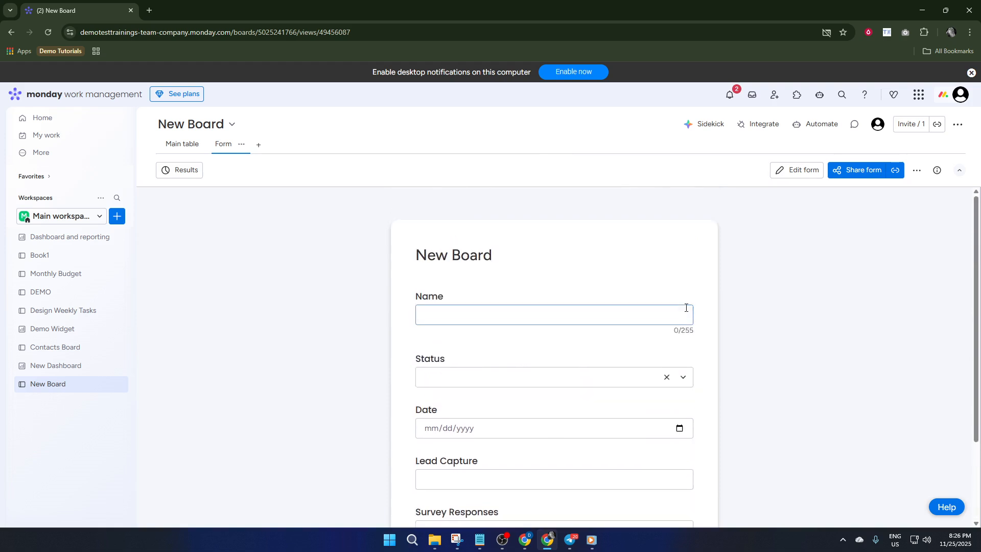
click(782, 166)
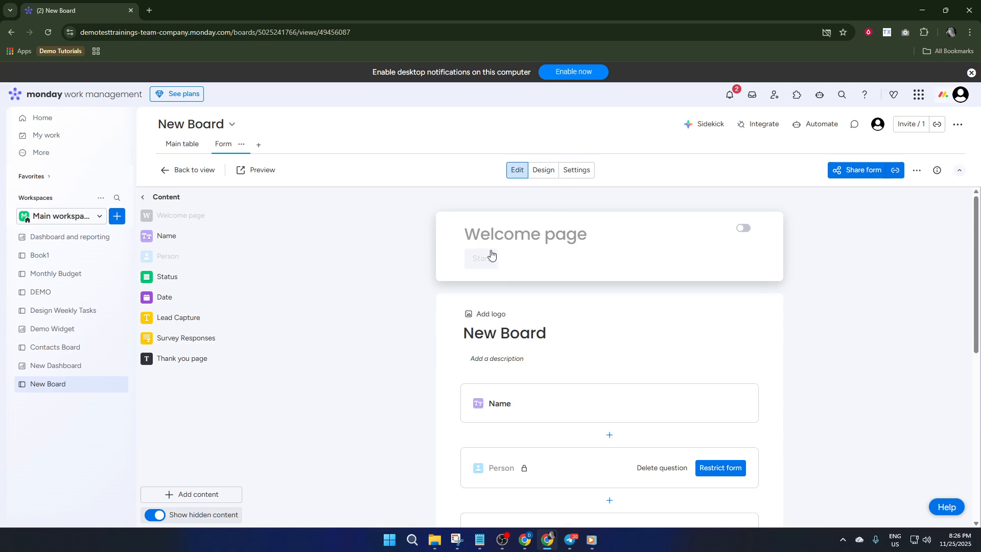
scroll(569, 334, down, 1)
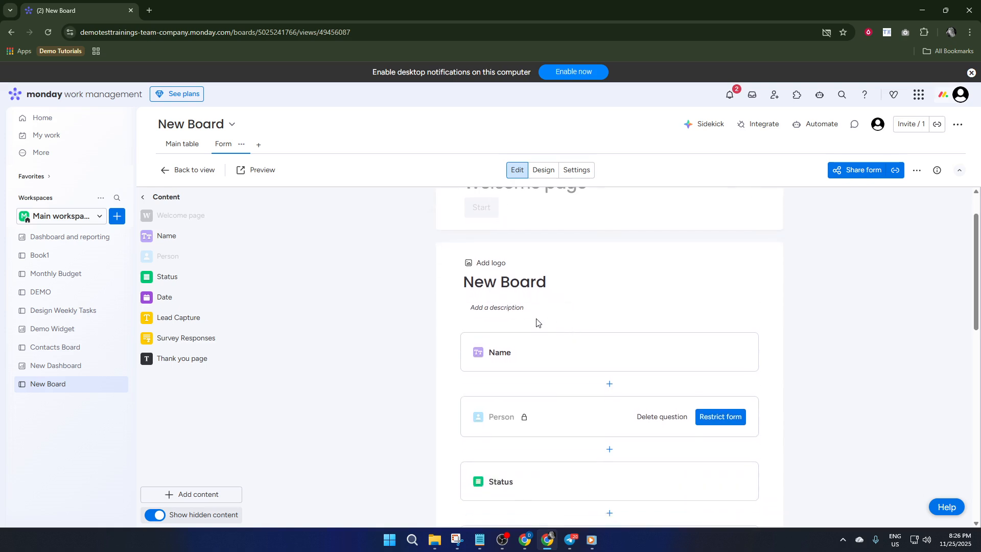
scroll(554, 305, up, 1)
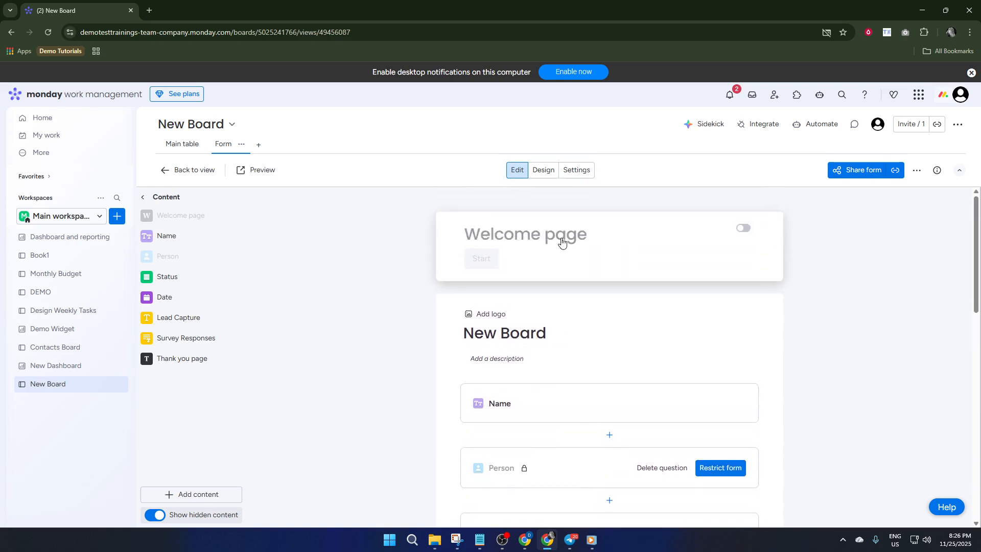
Step: Enable the form's welcome page and open its title for editing
click(743, 228)
double_click(598, 241)
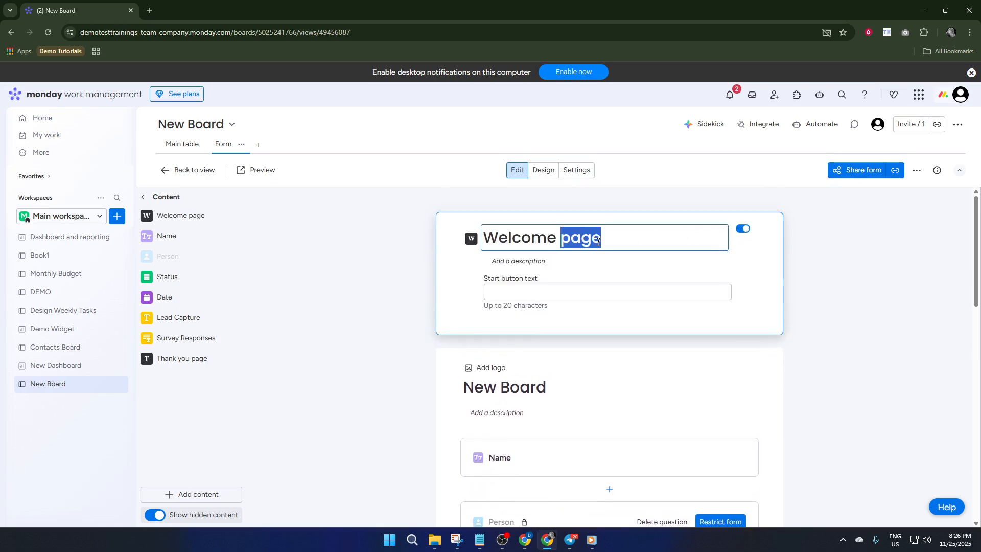
click(598, 242)
click(620, 241)
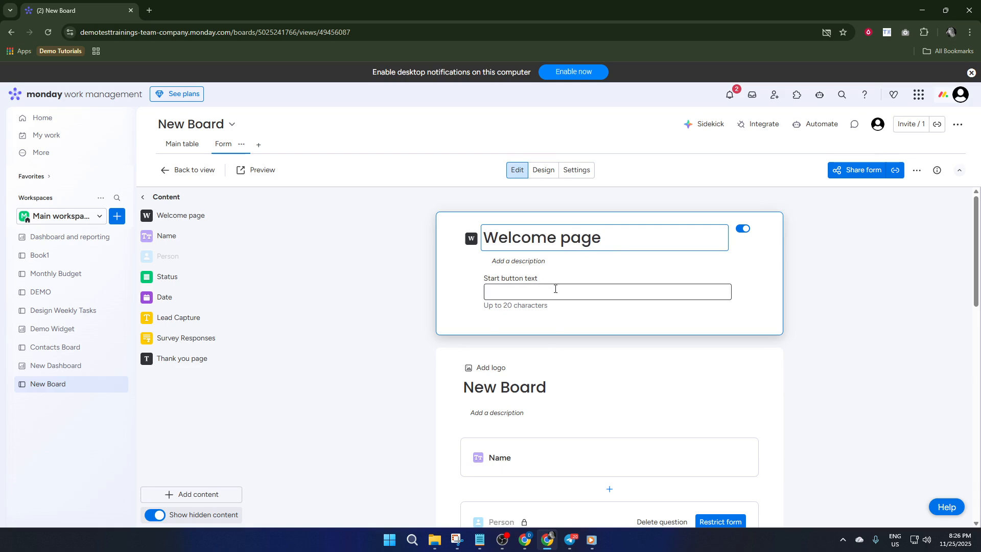
scroll(584, 356, down, 4)
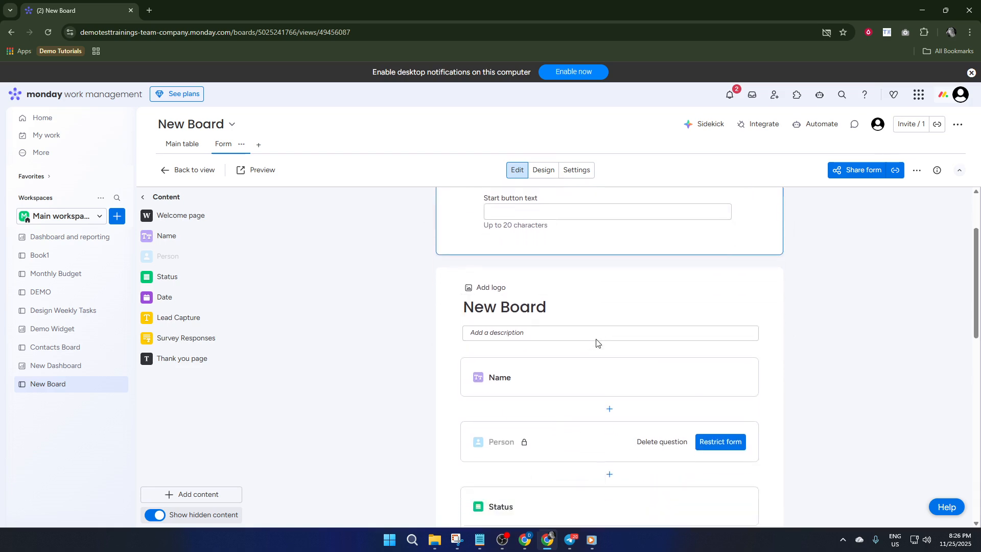
Step: Look through the form's questions down to the submit button and close the welcome page's title editing
scroll(561, 283, down, 4)
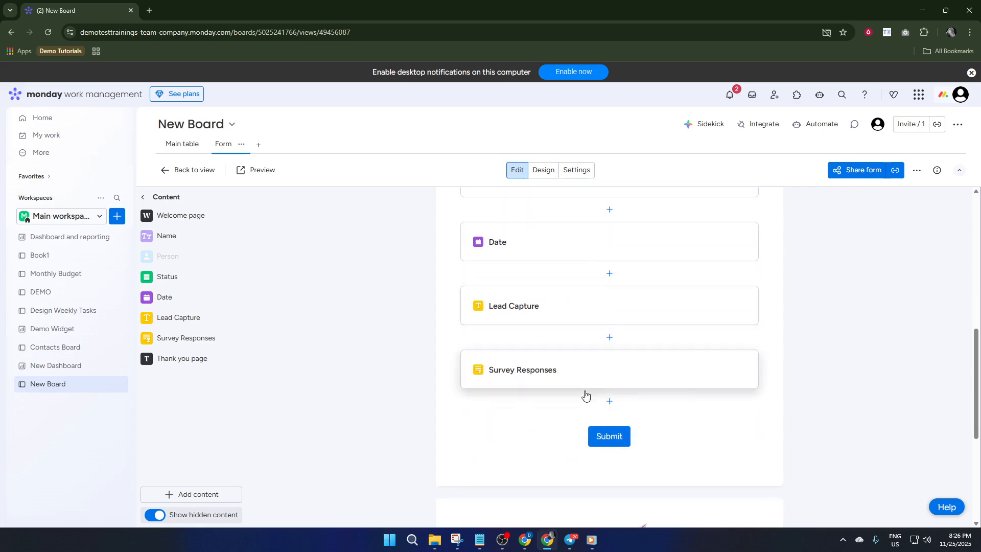
scroll(850, 266, up, 4)
scroll(856, 236, up, 2)
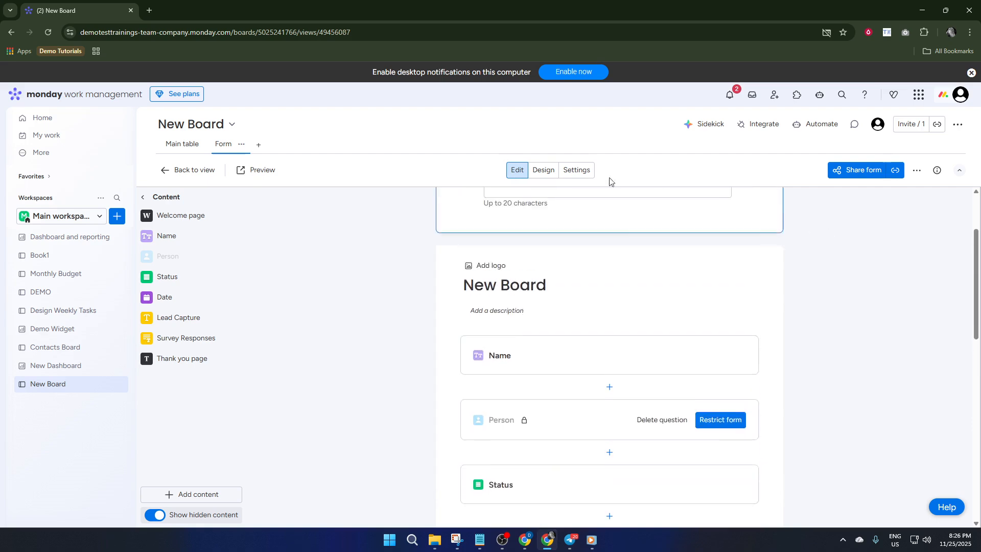
scroll(653, 254, up, 2)
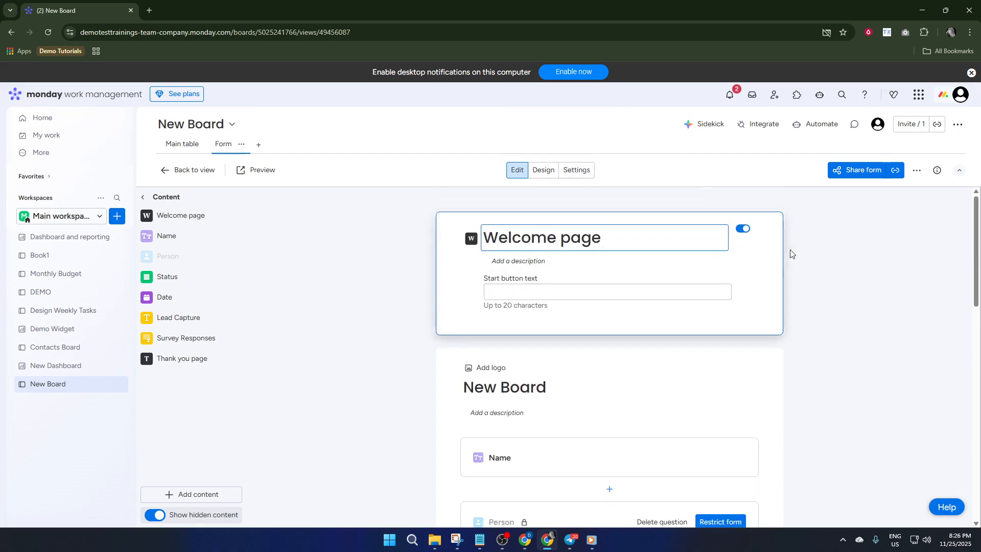
click(802, 254)
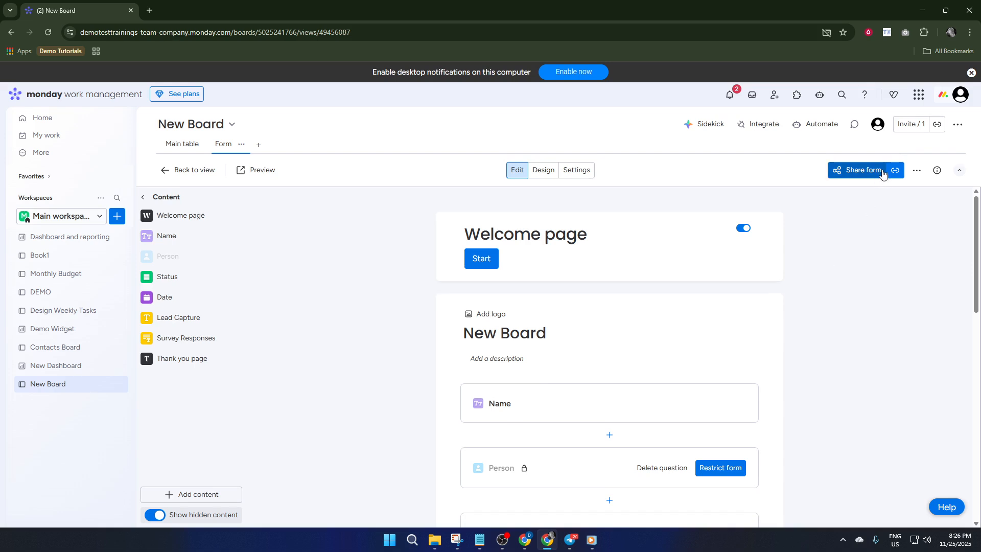
Step: Copy the form's share link, view the other sharing channels and sharing settings, and return to the form editor
click(837, 172)
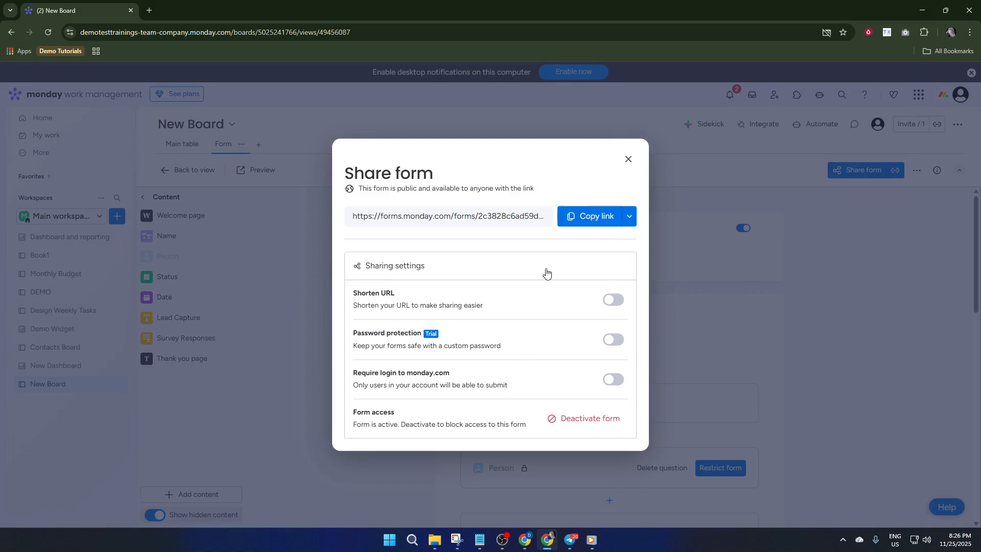
click(585, 223)
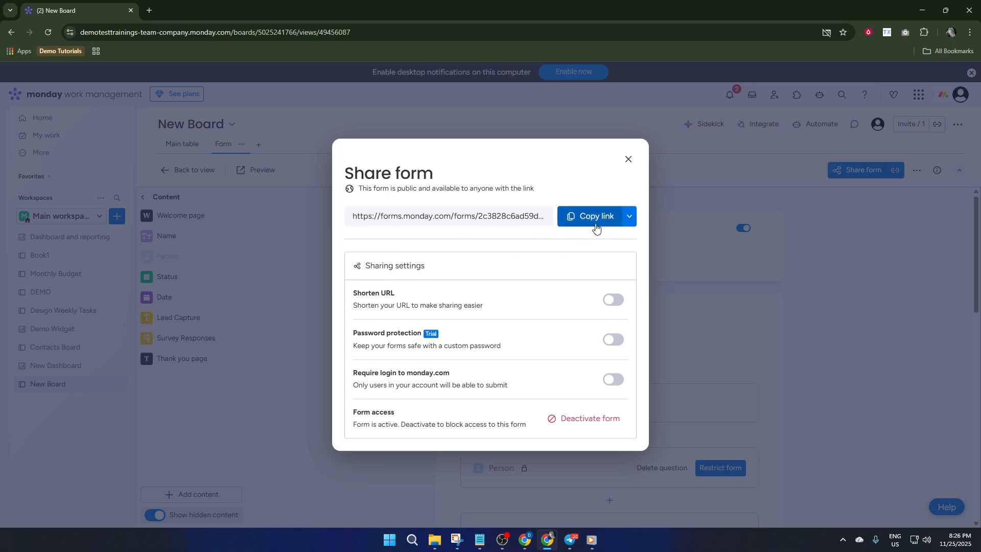
click(630, 216)
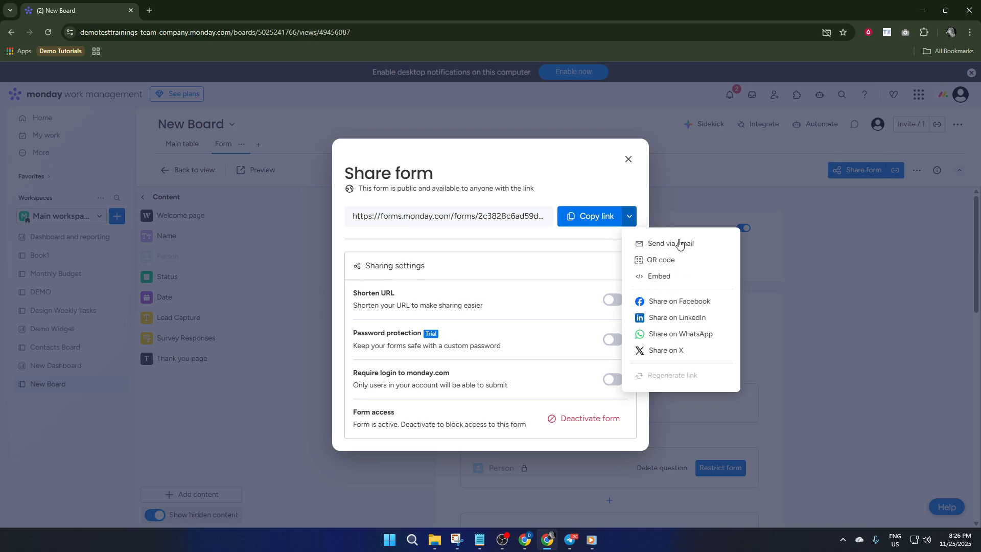
click(578, 243)
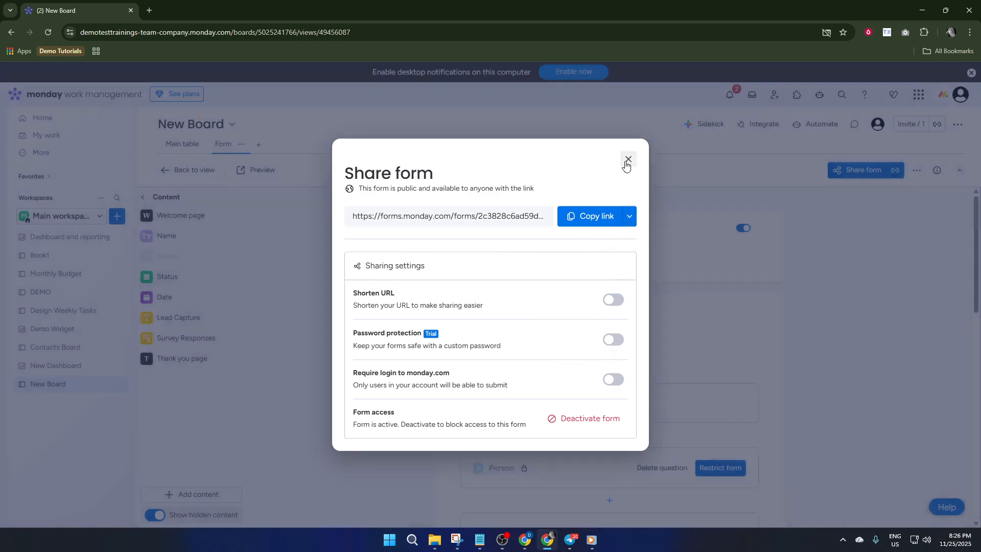
click(629, 159)
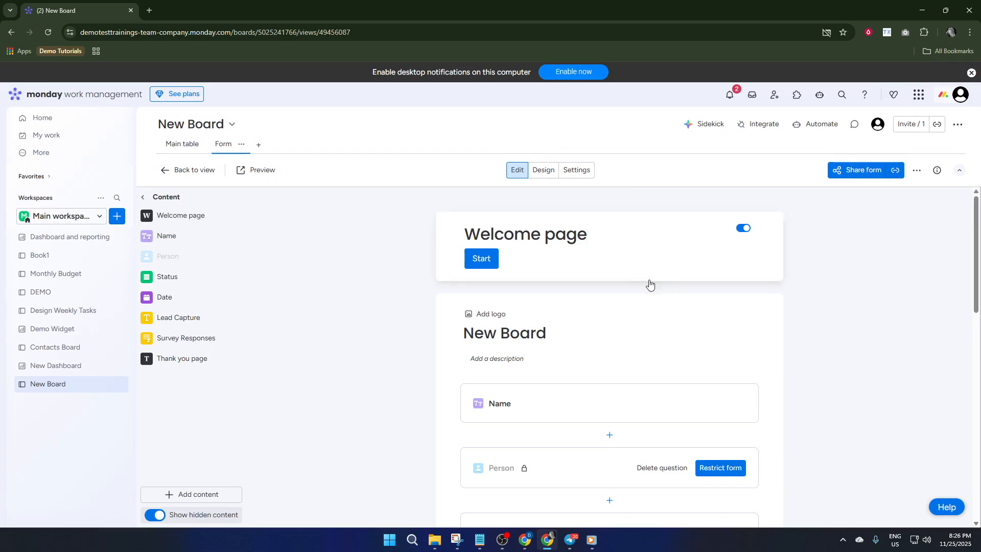
scroll(644, 306, down, 3)
scroll(560, 307, down, 6)
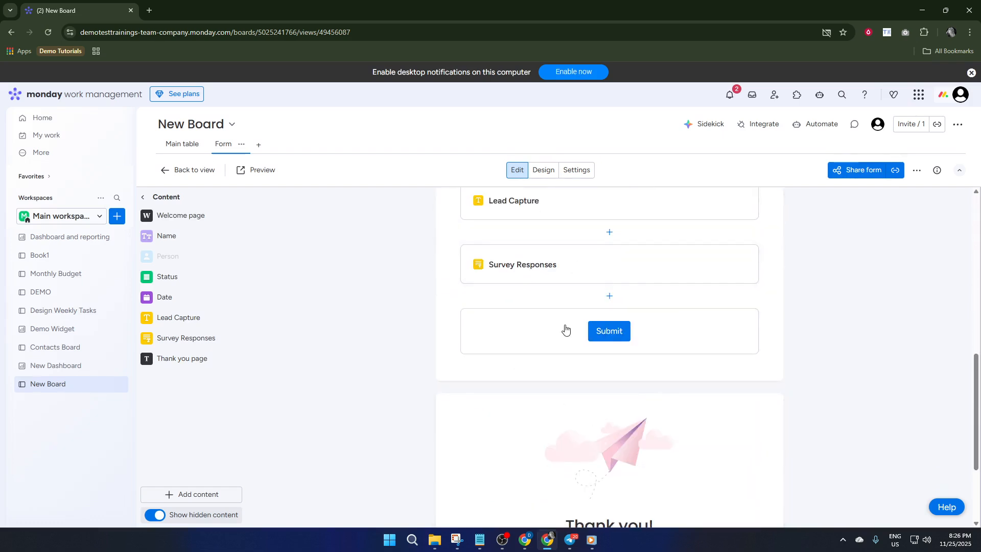
scroll(565, 330, up, 5)
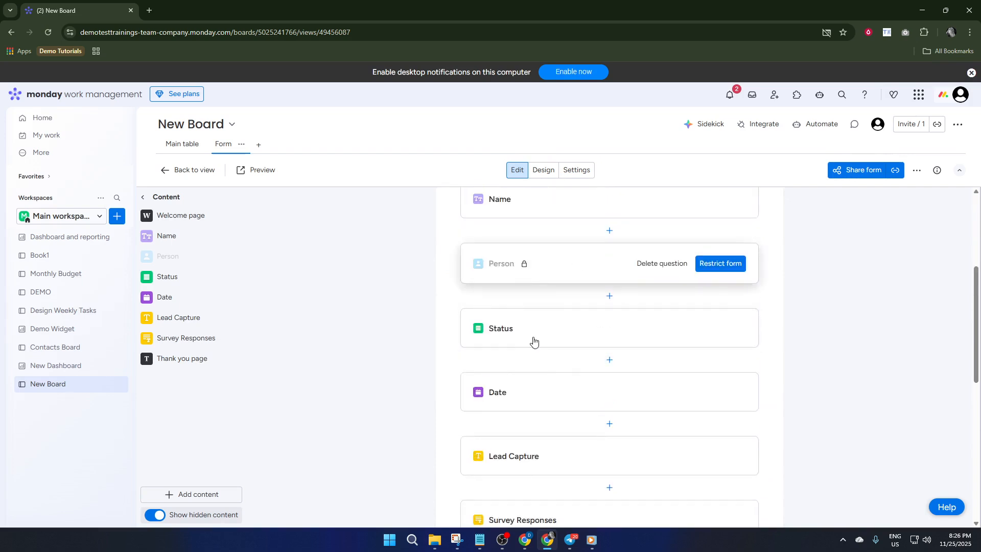
scroll(569, 307, up, 2)
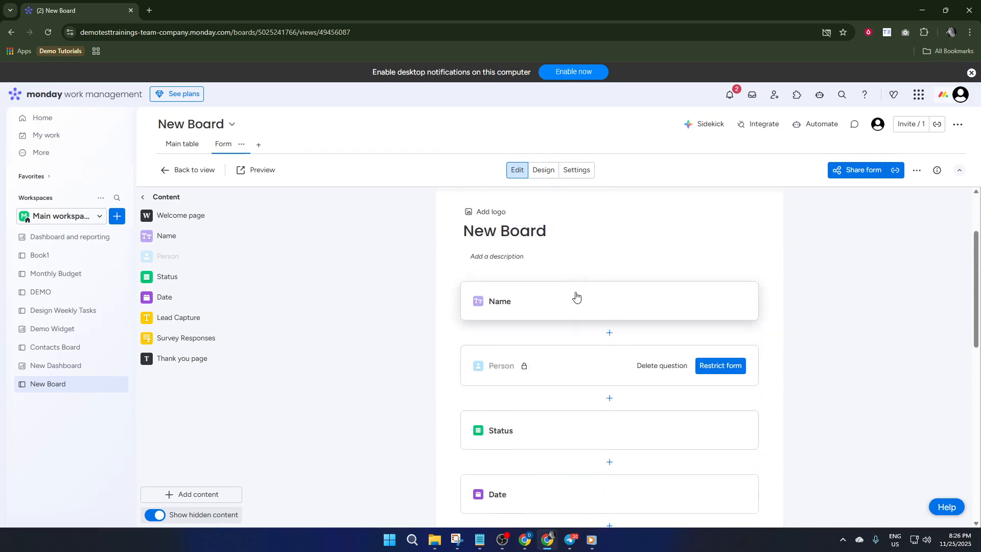